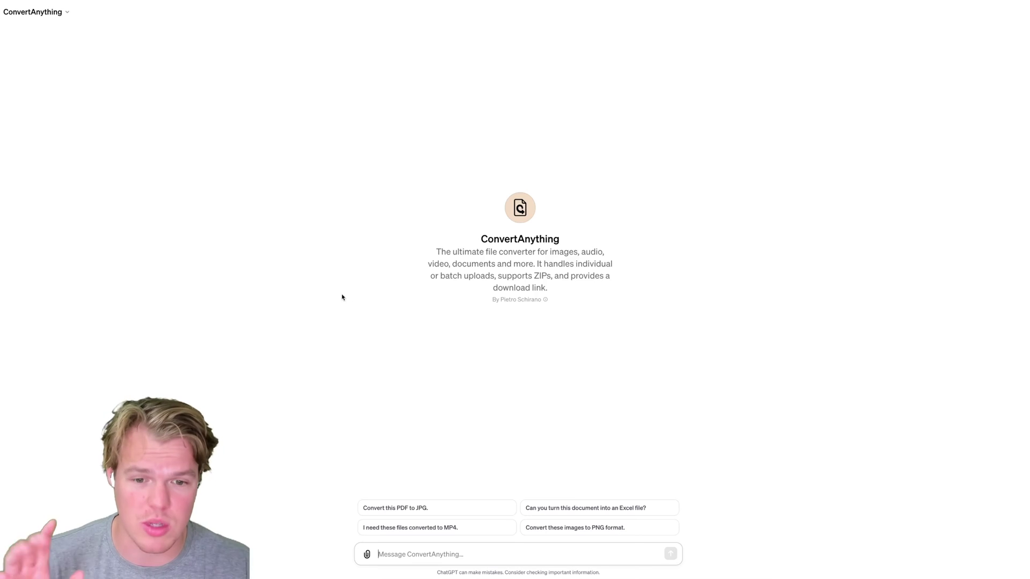
# - Ask ConvertAnything 'What are the capabilities of this GPT' and send the question
pyautogui.click(435, 555)
pyautogui.write('What are the a')
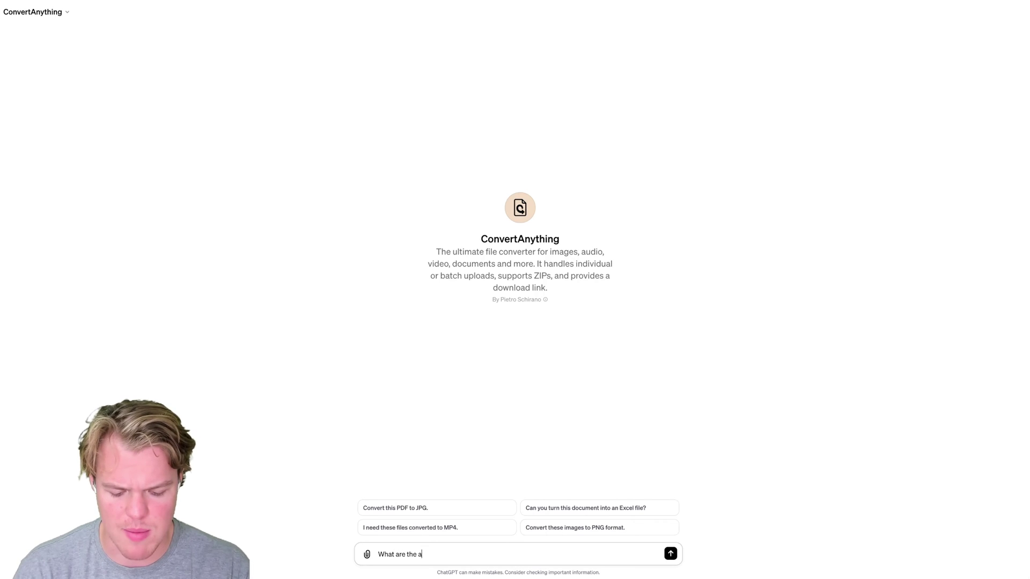
pyautogui.press('BackSpace')
pyautogui.write('capaiblies t')
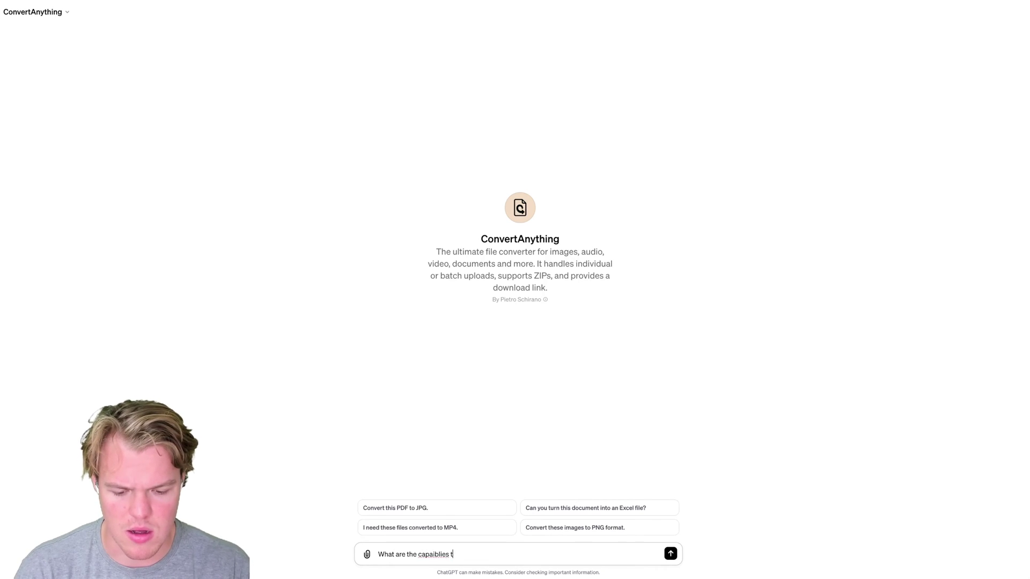
pyautogui.press('BackSpace')
pyautogui.write('of this p')
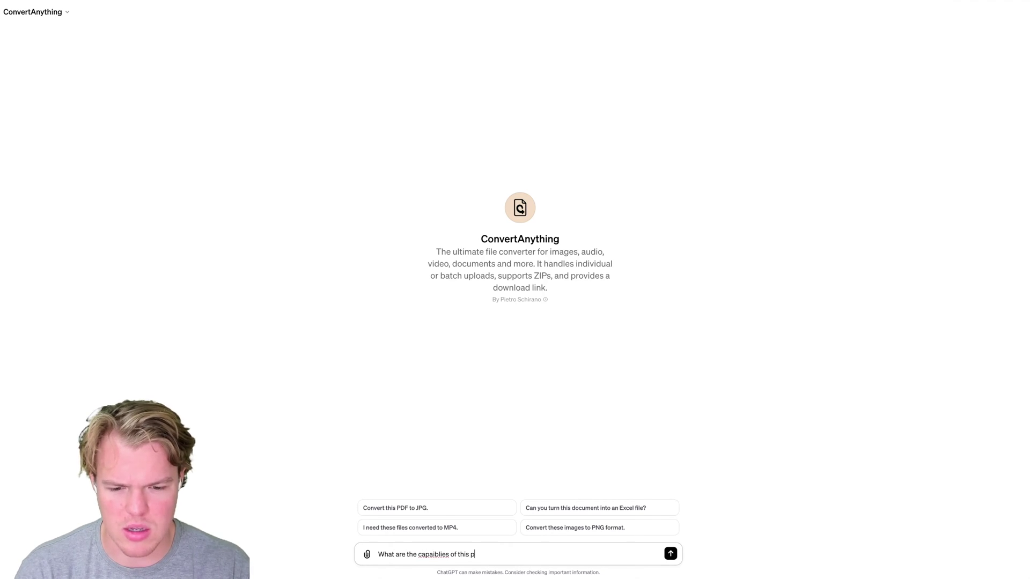
pyautogui.press('BackSpace')
pyautogui.write('GPT')
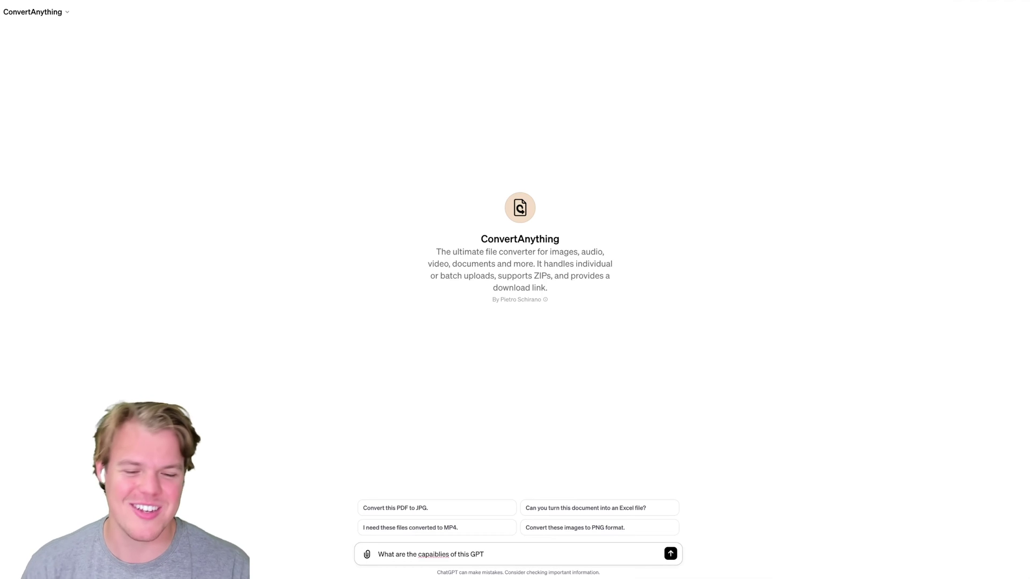
pyautogui.press('Return')
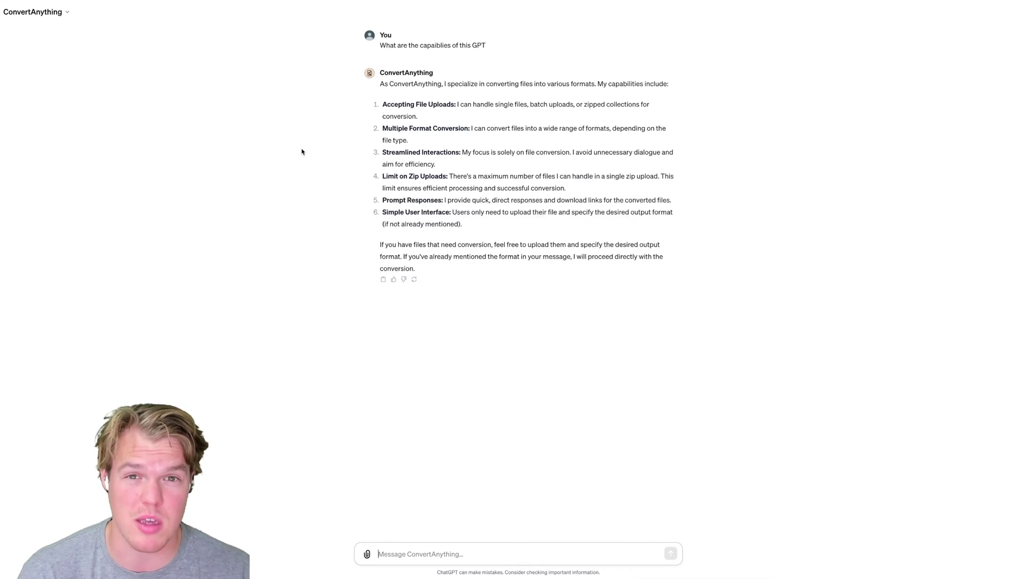
pyautogui.click(366, 554)
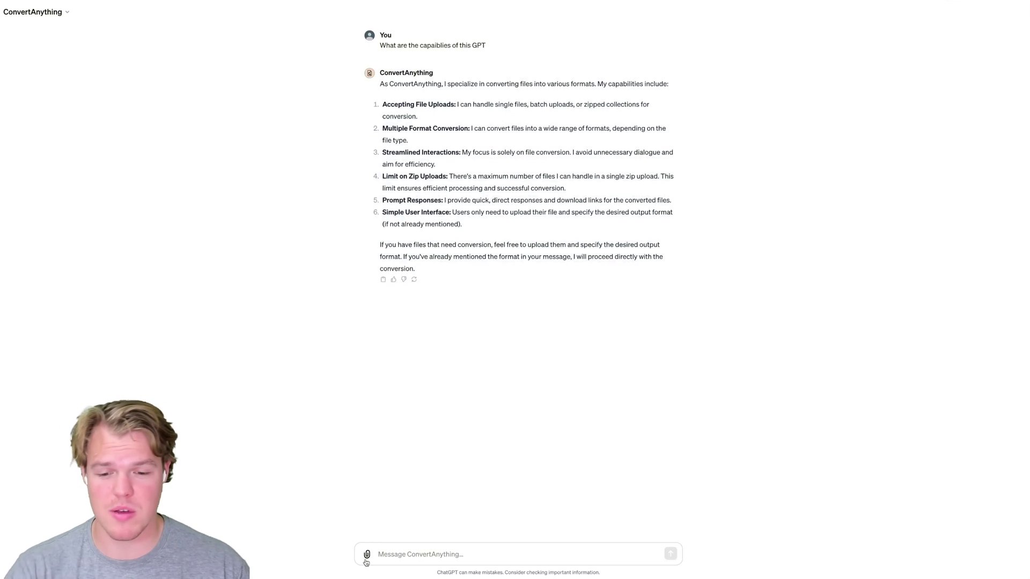
# - Attach the penguin PNG and send 'Ok can we convert this to a jpg?'
pyautogui.doubleClick(438, 452)
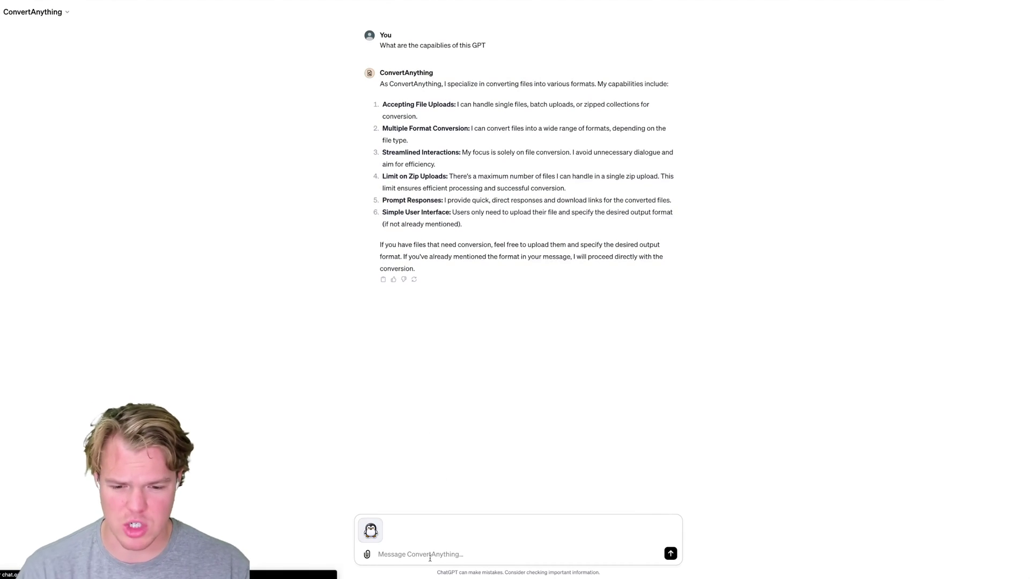
pyautogui.write('Ok can we con')
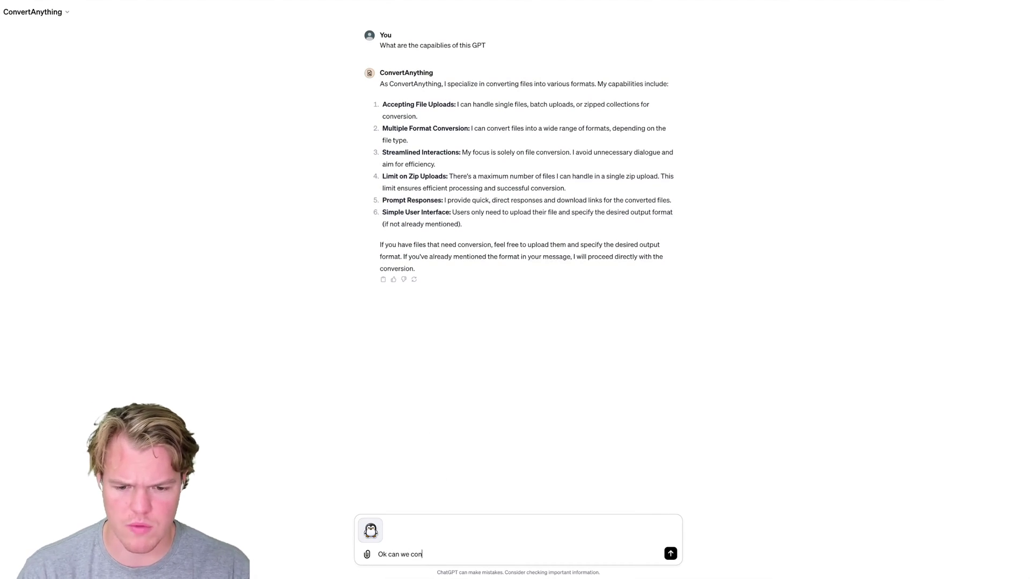
pyautogui.write('vert this to')
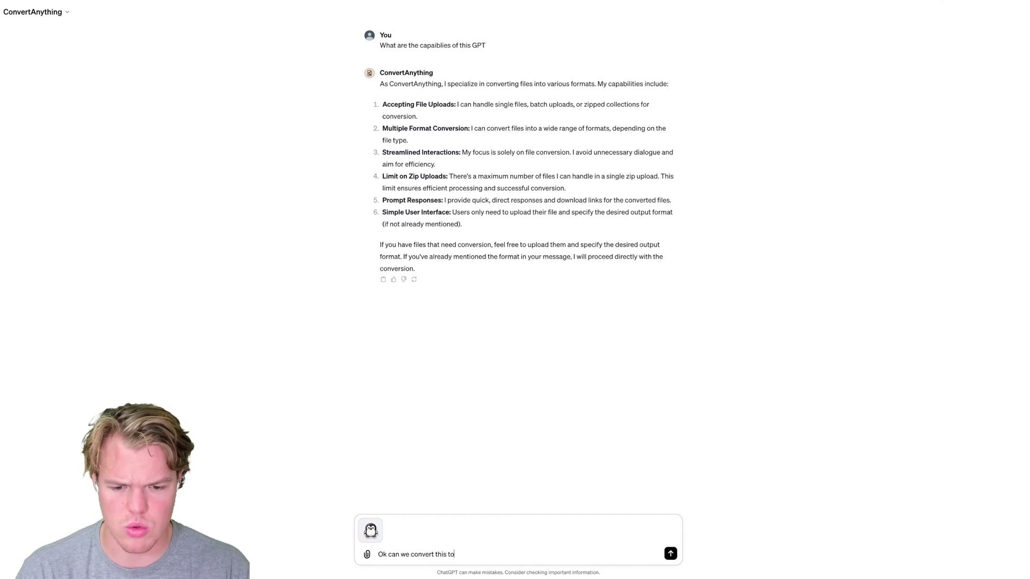
pyautogui.write(' a jpg')
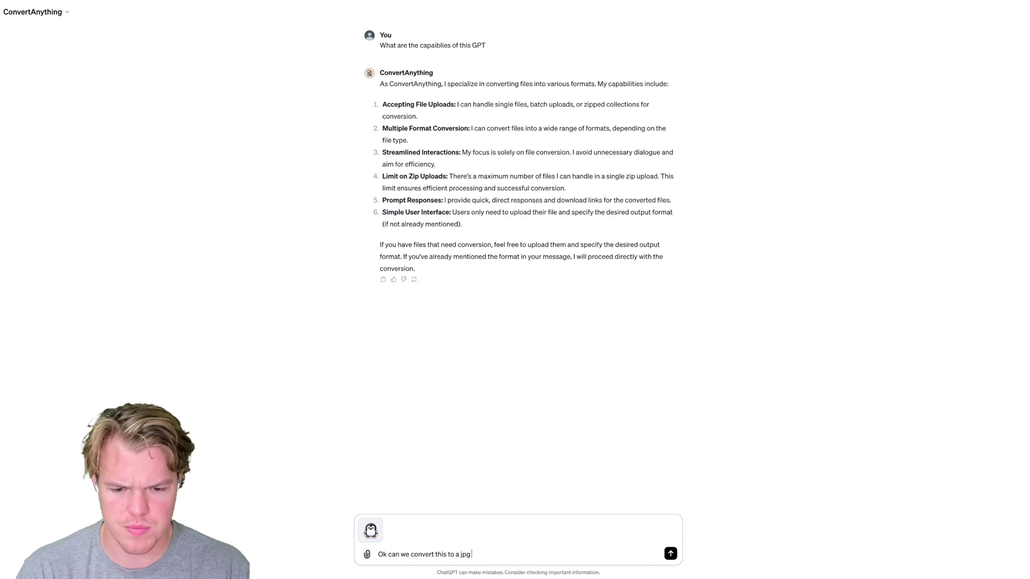
pyautogui.write('?')
pyautogui.press('Return')
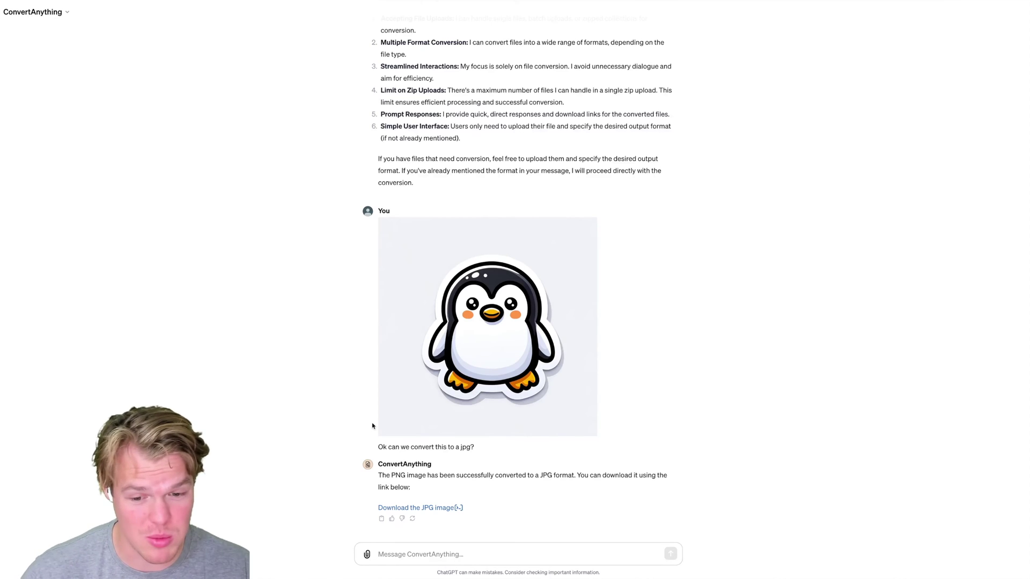
# - Download the converted penguin.jpg and place it beside penguin.png in Preview for comparison
pyautogui.click(439, 507)
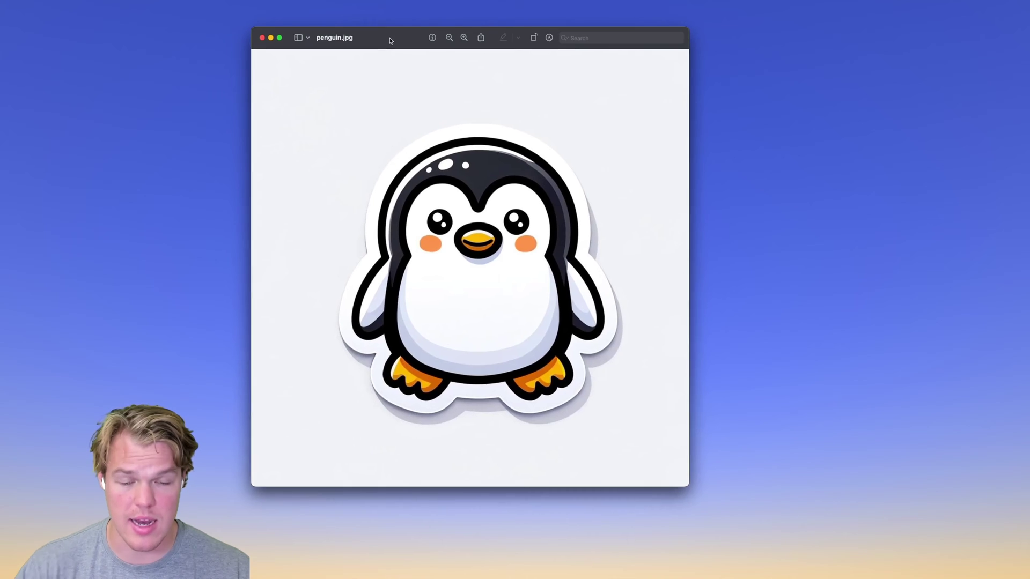
pyautogui.moveTo(354, 40)
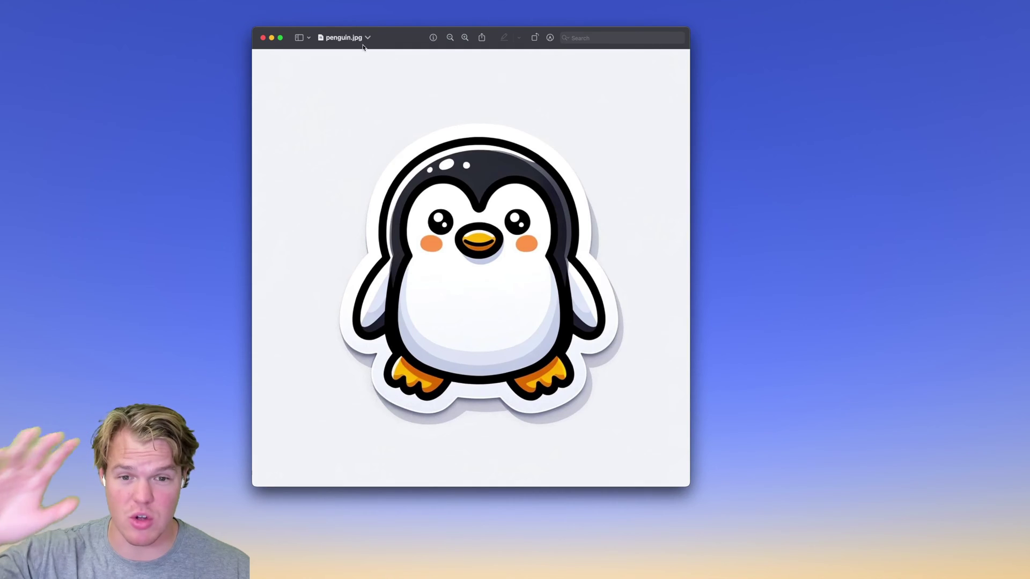
pyautogui.moveTo(363, 47); pyautogui.dragTo(592, 37)
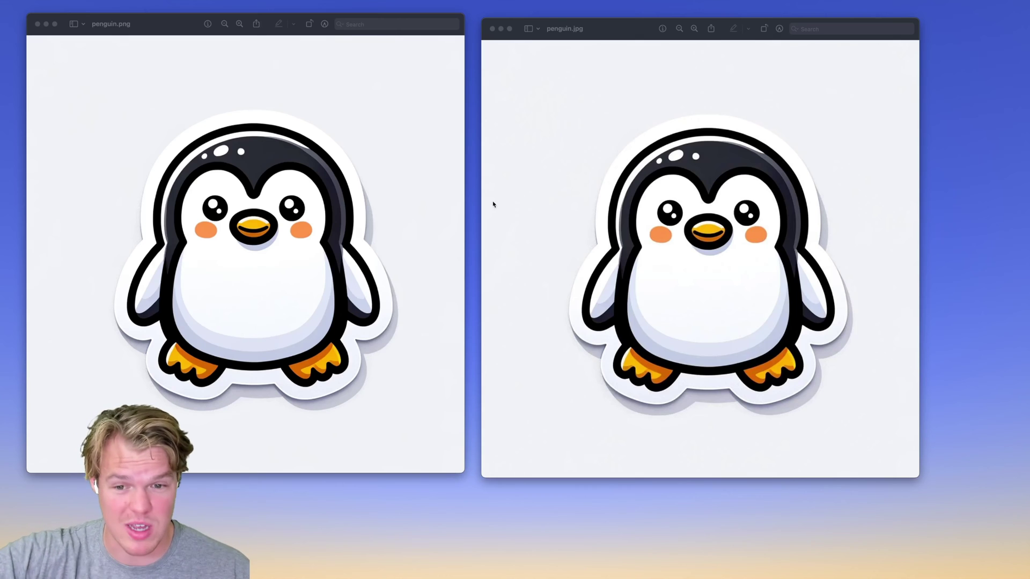
pyautogui.moveTo(172, 27); pyautogui.dragTo(201, 35)
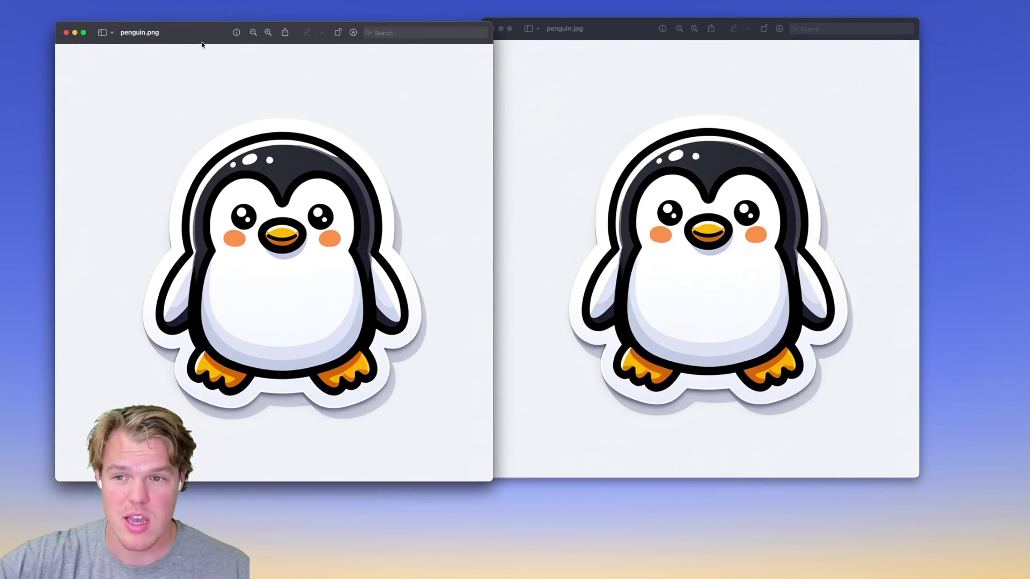
# - Close both the penguin.png and penguin.jpg image windows
pyautogui.click(66, 32)
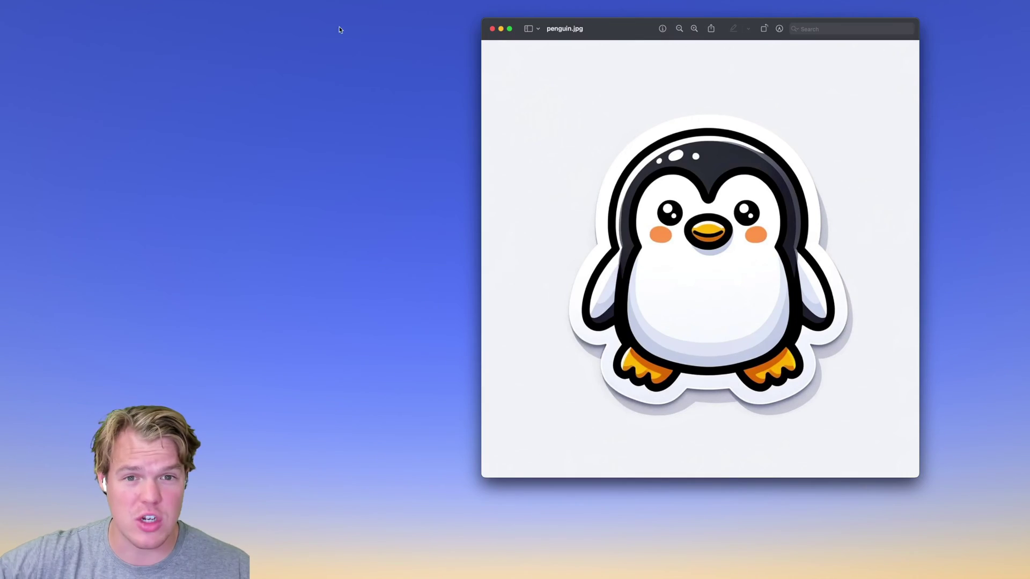
pyautogui.click(493, 29)
pyautogui.press('super+Tab')
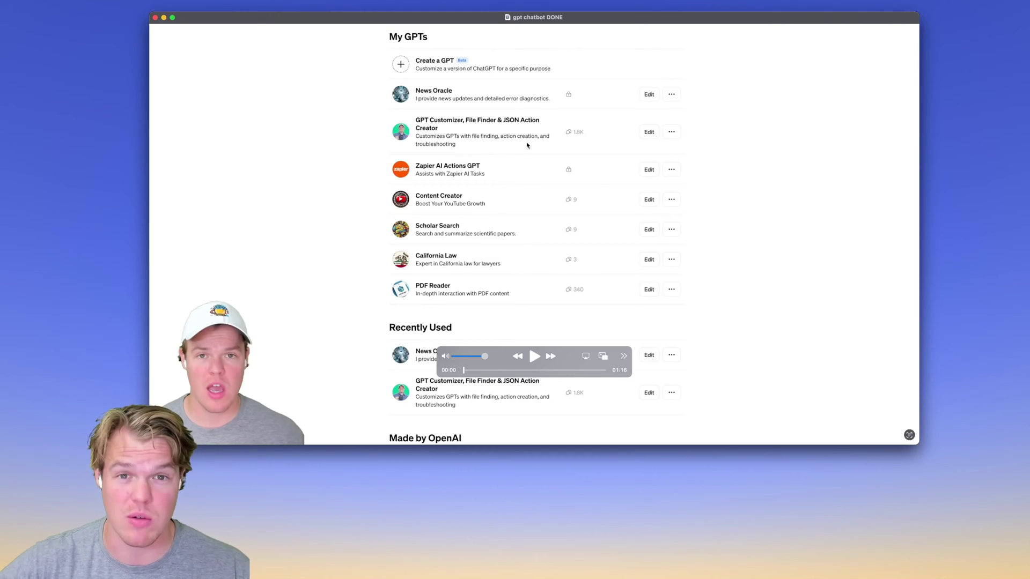
# - Play the recorded QuickTime clip and pause it at 00:20
pyautogui.click(533, 356)
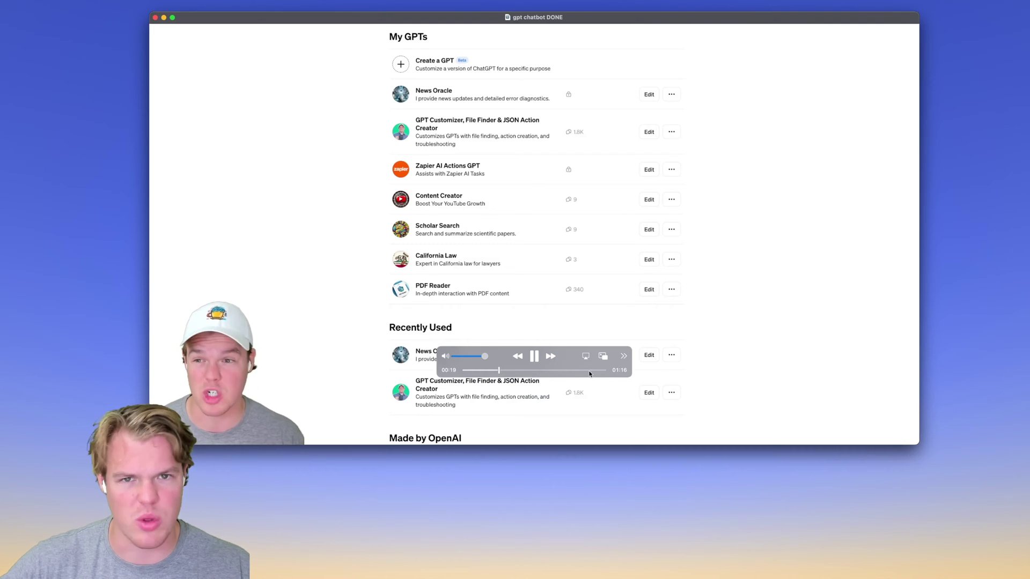
pyautogui.click(535, 355)
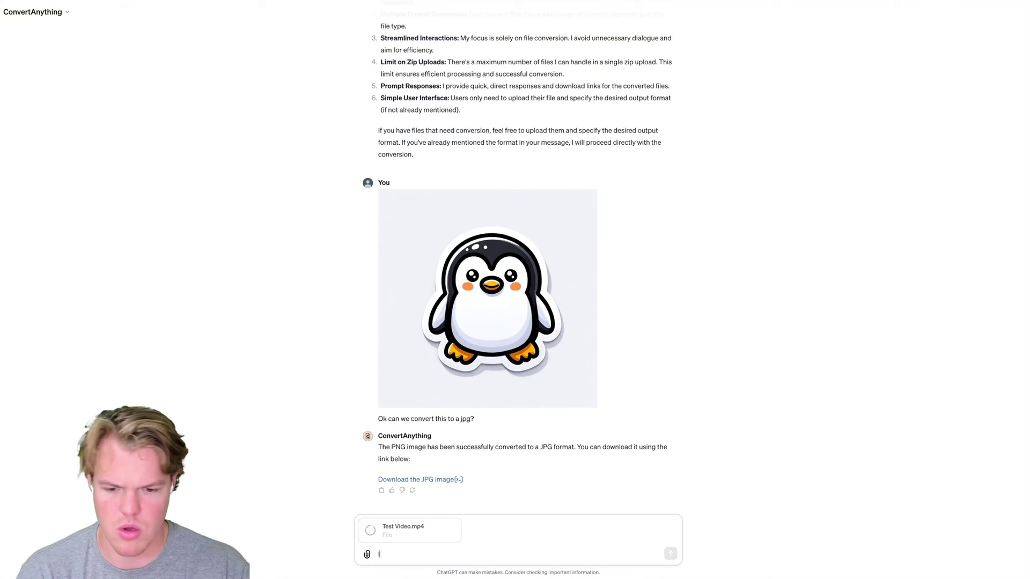
# - Draft 'Ok can we get the mp3 from this video', then clear it and remove Test Video.mp4
pyautogui.write('O')
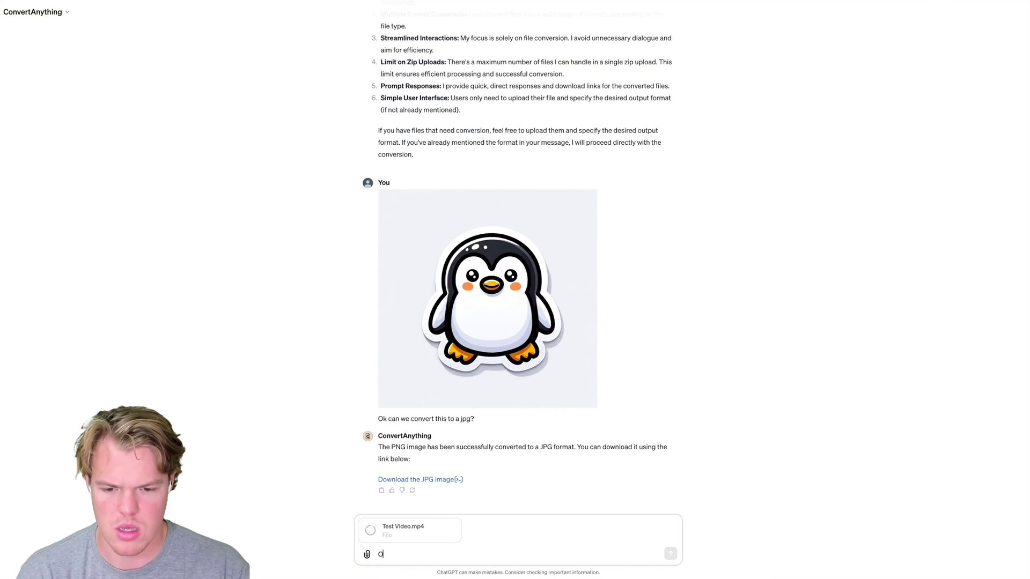
pyautogui.write('k can we get')
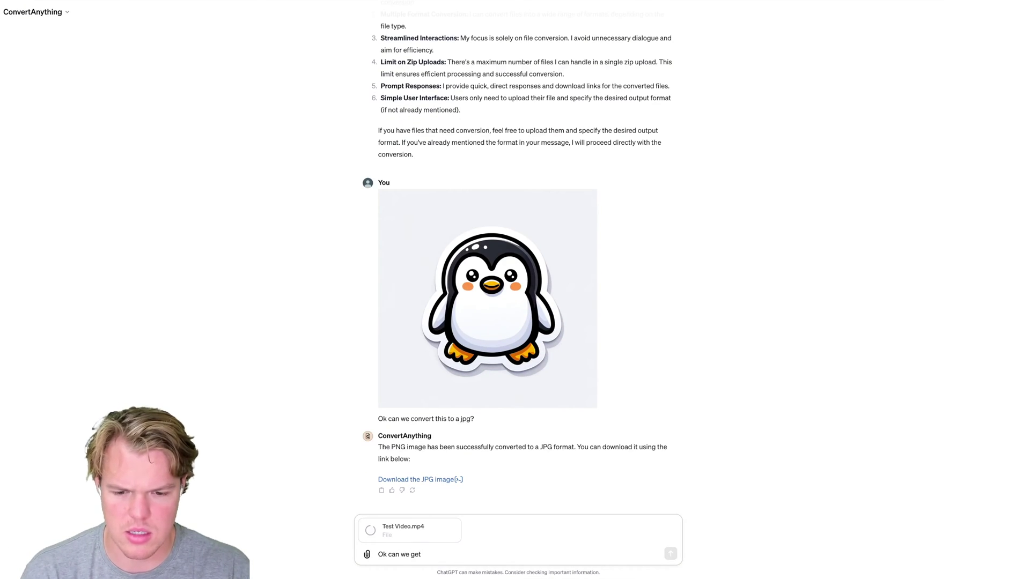
pyautogui.write(' the mpe')
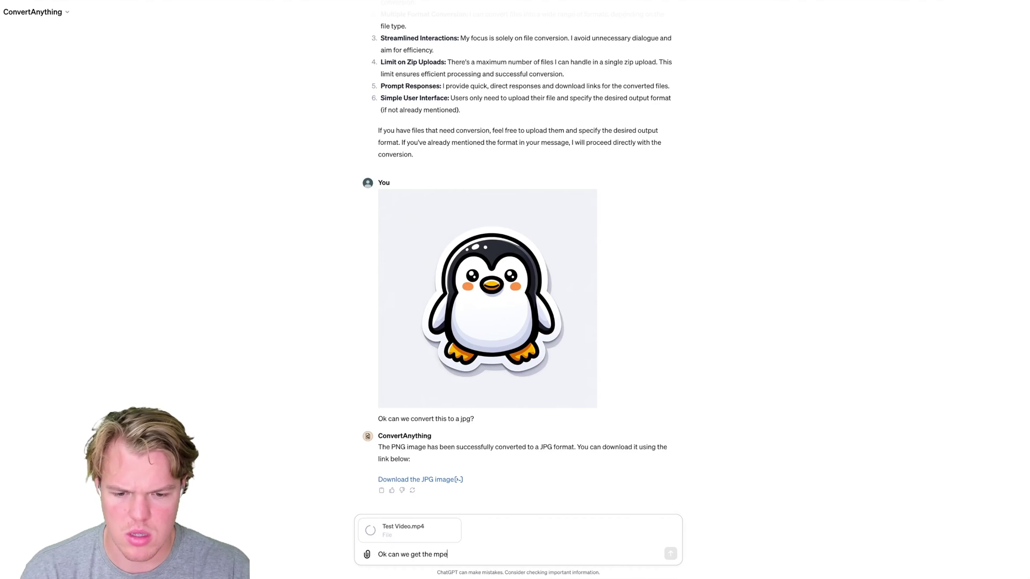
pyautogui.press('BackSpace')
pyautogui.write('3 from this vi')
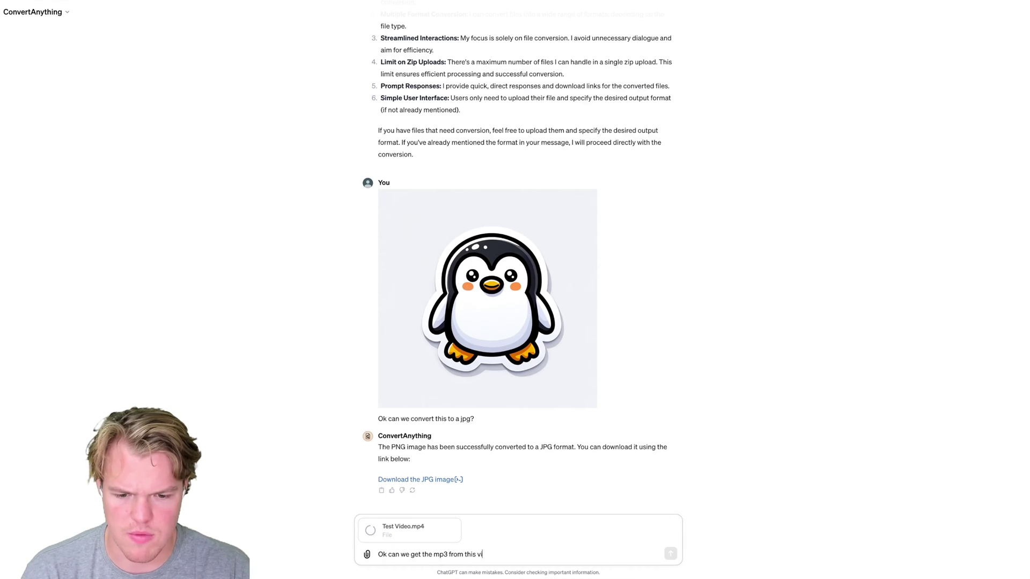
pyautogui.write('deo')
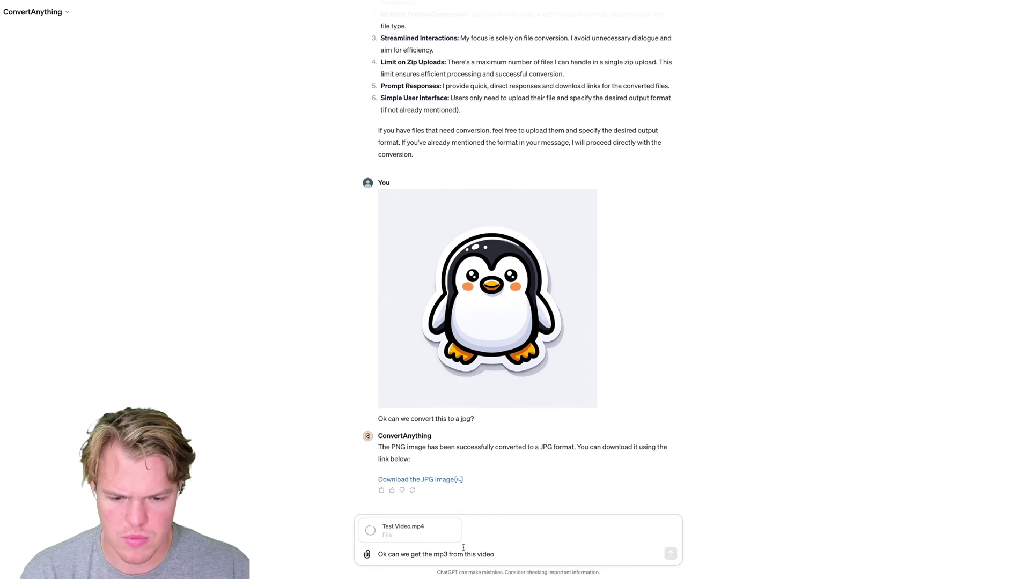
pyautogui.press('super+a')
pyautogui.click(292, 481)
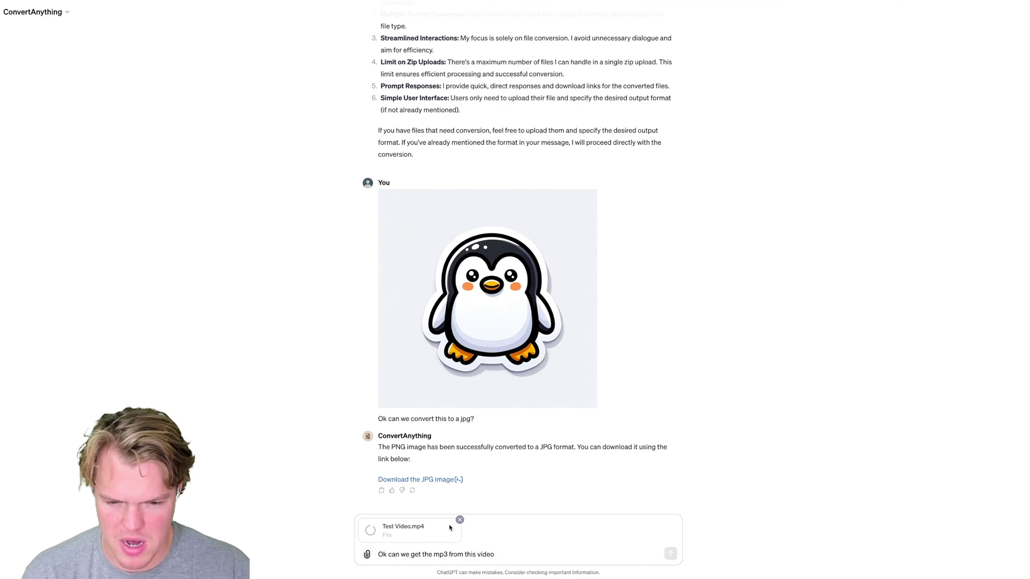
pyautogui.click(459, 520)
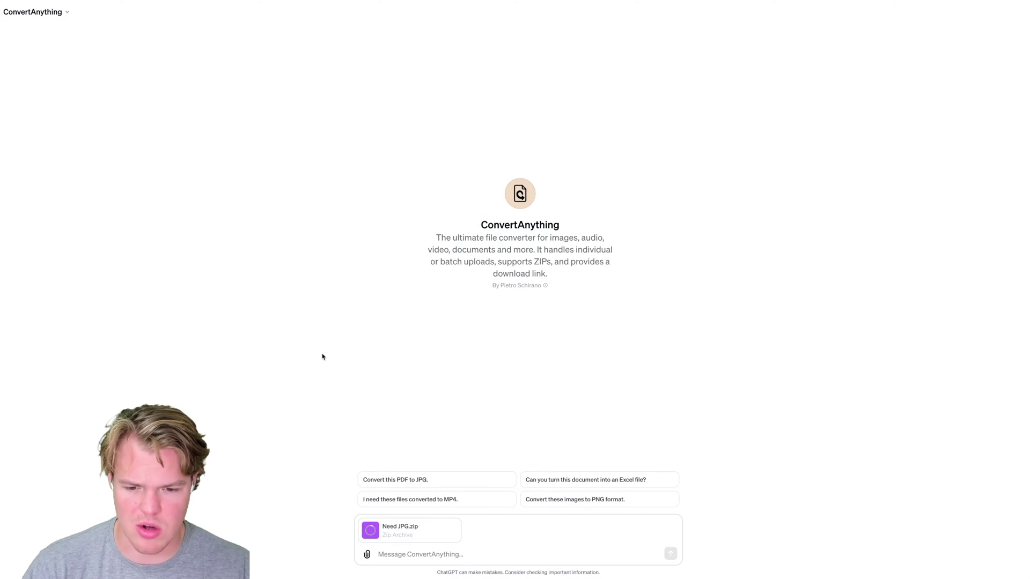
# - Send 'Can we convert all these to JPG' with Need JPG.zip attached
pyautogui.click(435, 552)
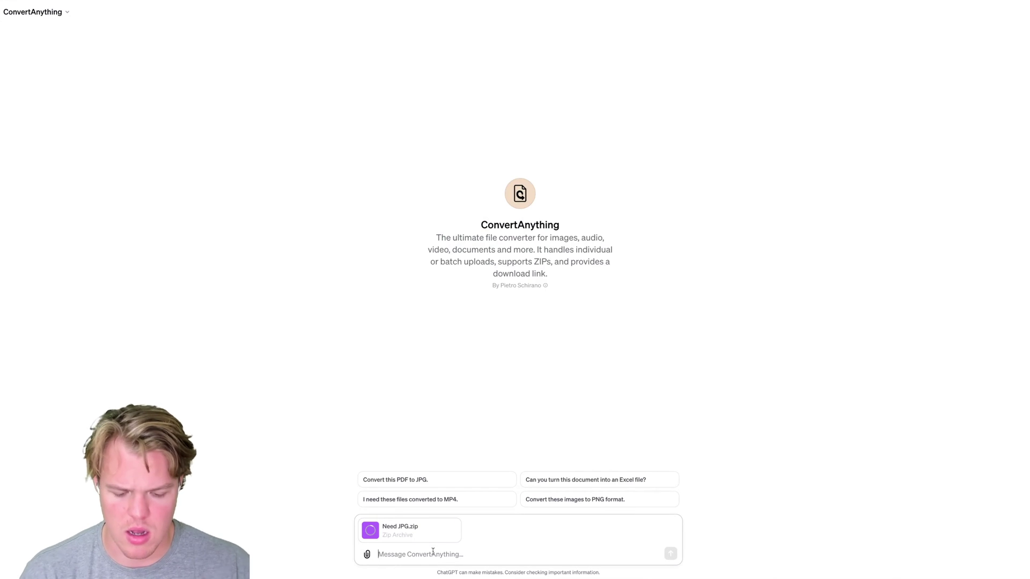
pyautogui.write('Can we convert ')
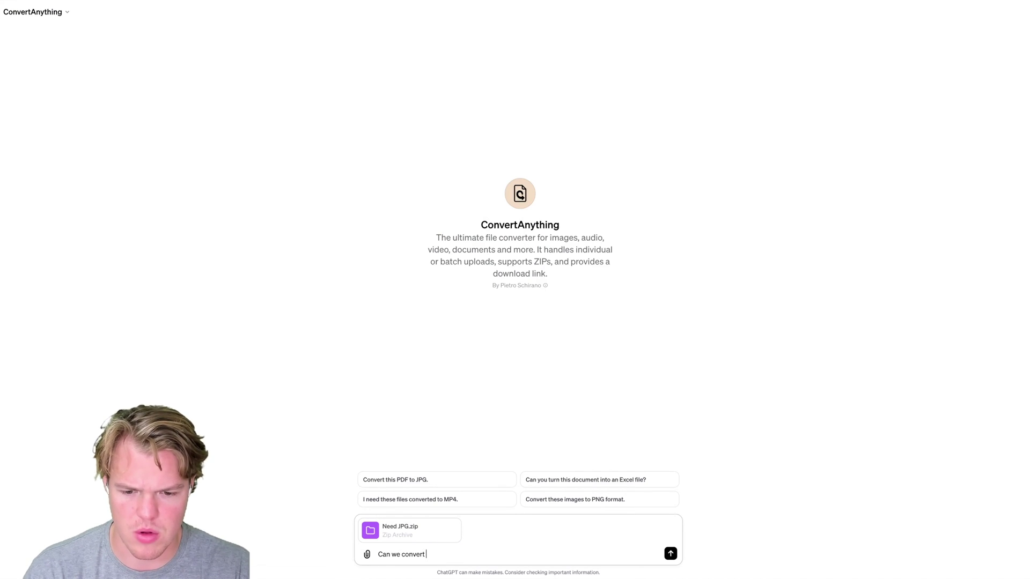
pyautogui.write('all these to JPG')
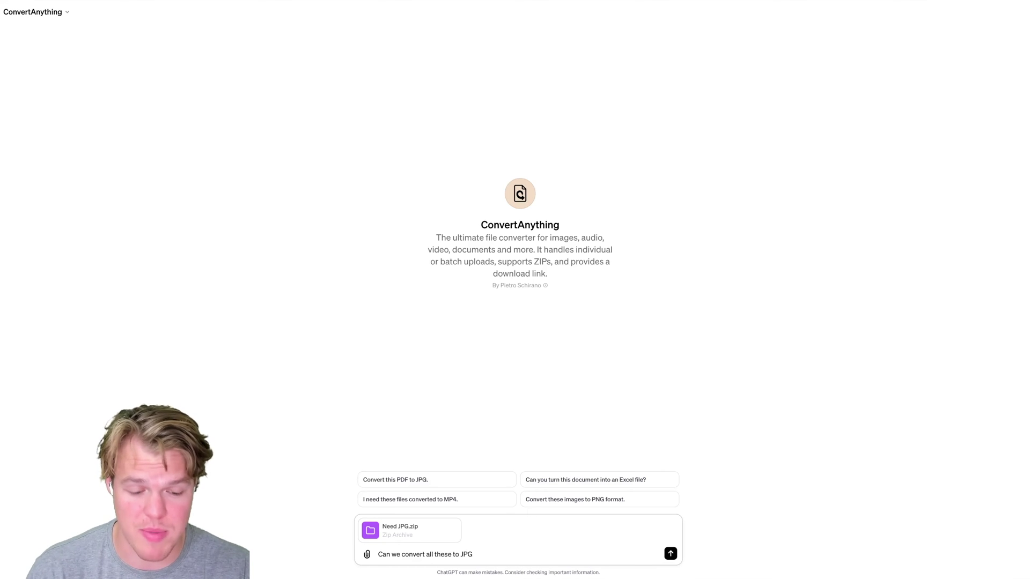
pyautogui.press('Return')
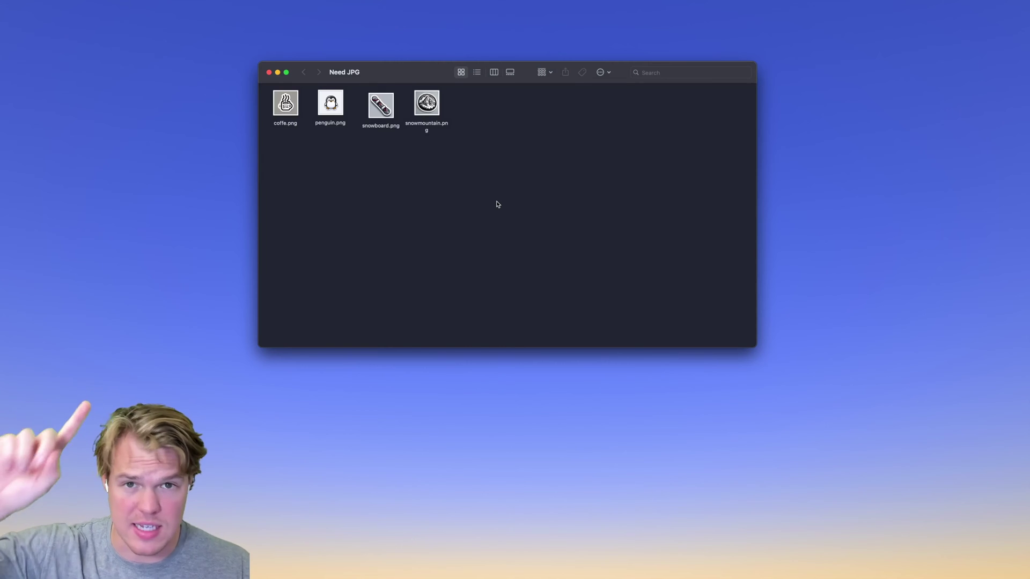
# - Move and shrink the Need JPG window so the jpg_converted window fits beside it
pyautogui.moveTo(453, 155); pyautogui.dragTo(276, 91)
pyautogui.click(335, 159)
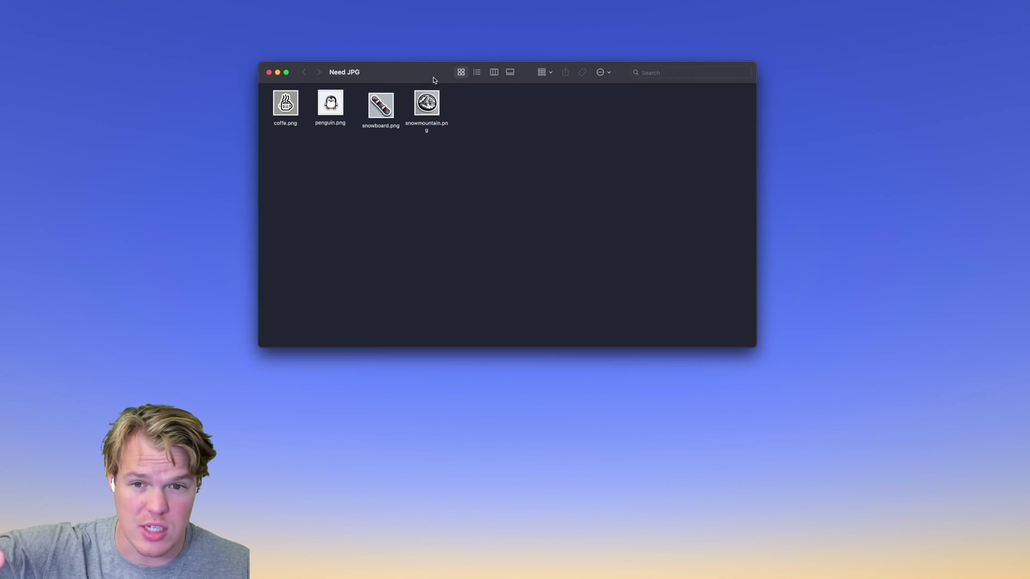
pyautogui.moveTo(435, 81); pyautogui.dragTo(316, 94)
pyautogui.moveTo(636, 359); pyautogui.dragTo(473, 334)
pyautogui.moveTo(277, 88); pyautogui.dragTo(239, 104)
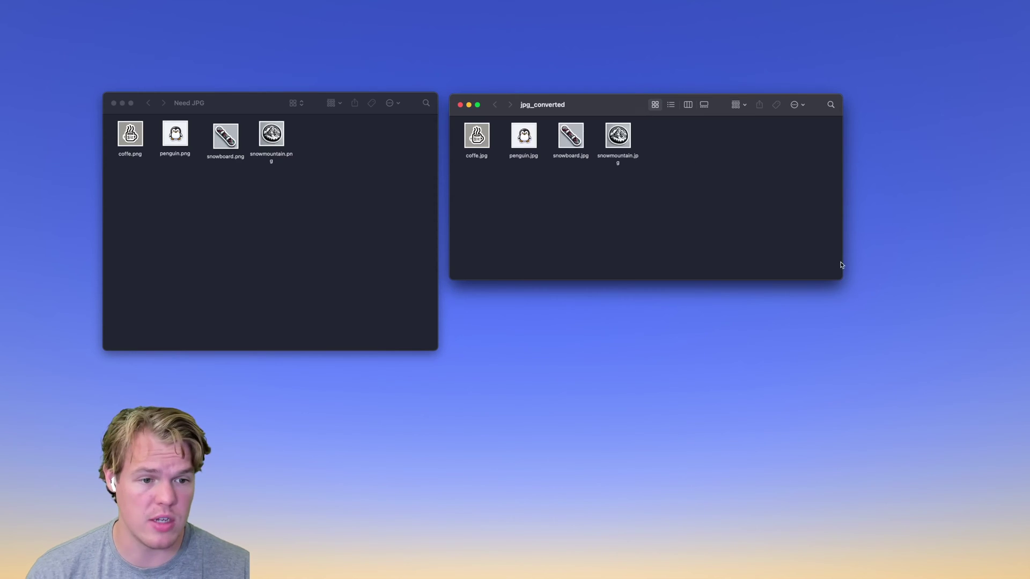
# - Open coffe.jpg and coffe.png in Preview side by side, then return to the chat
pyautogui.moveTo(841, 278); pyautogui.dragTo(874, 347)
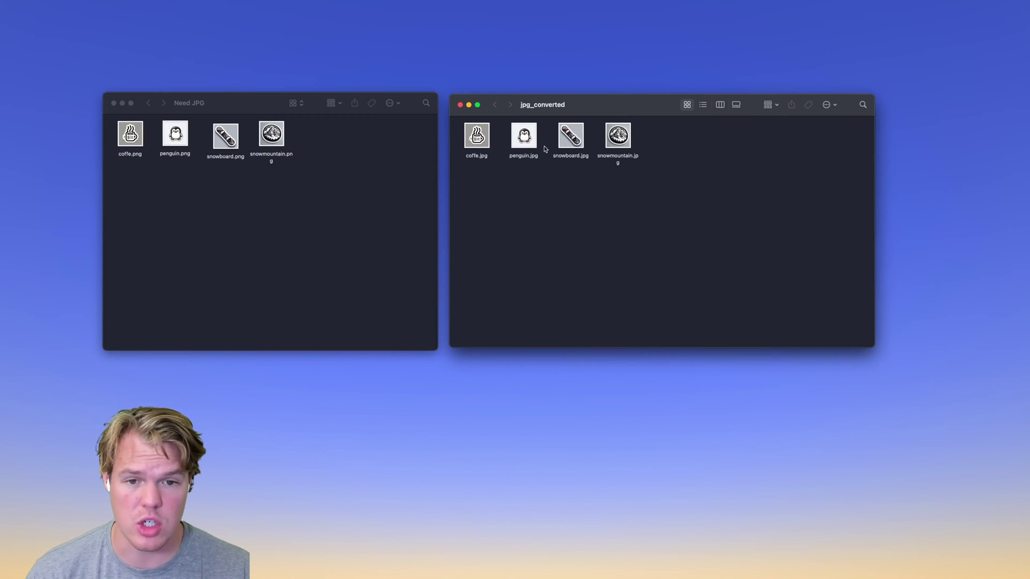
pyautogui.doubleClick(477, 137)
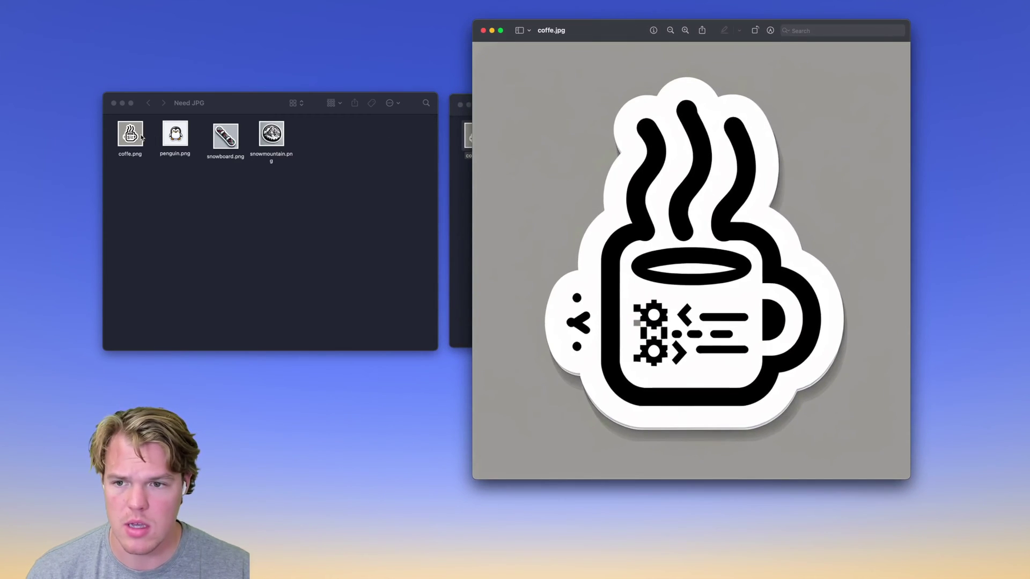
pyautogui.click(141, 137)
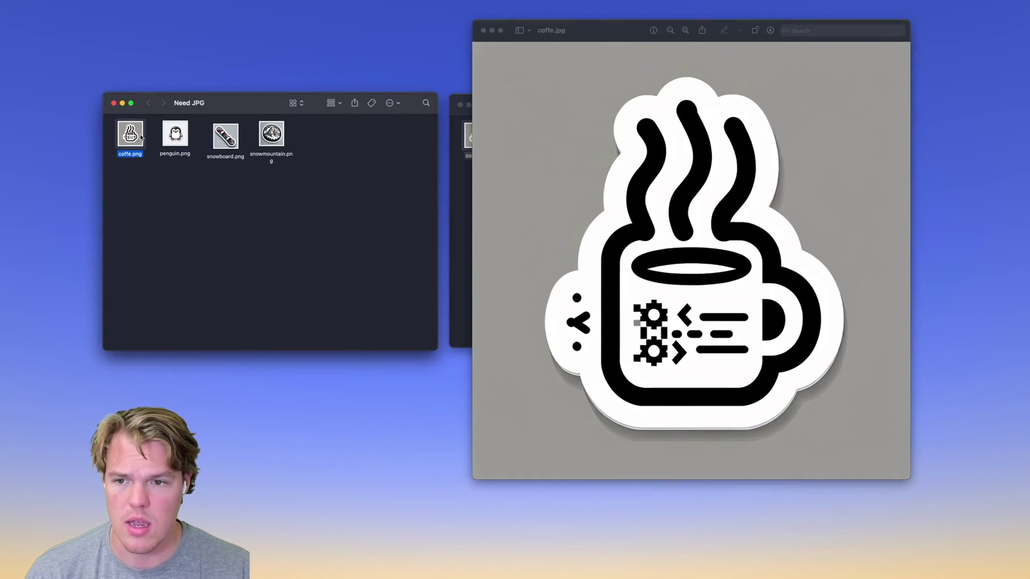
pyautogui.doubleClick(142, 137)
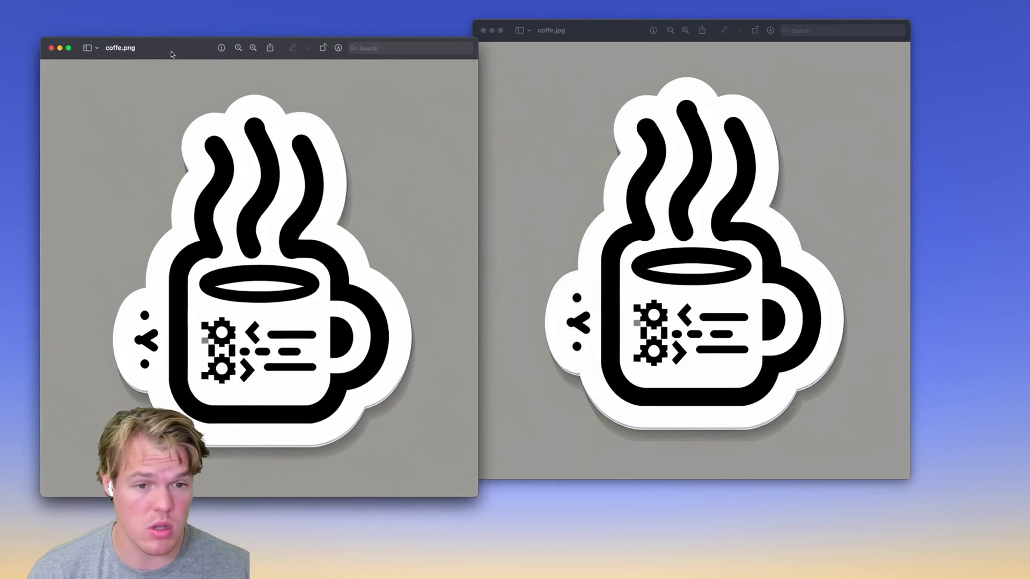
pyautogui.moveTo(584, 36); pyautogui.dragTo(636, 54)
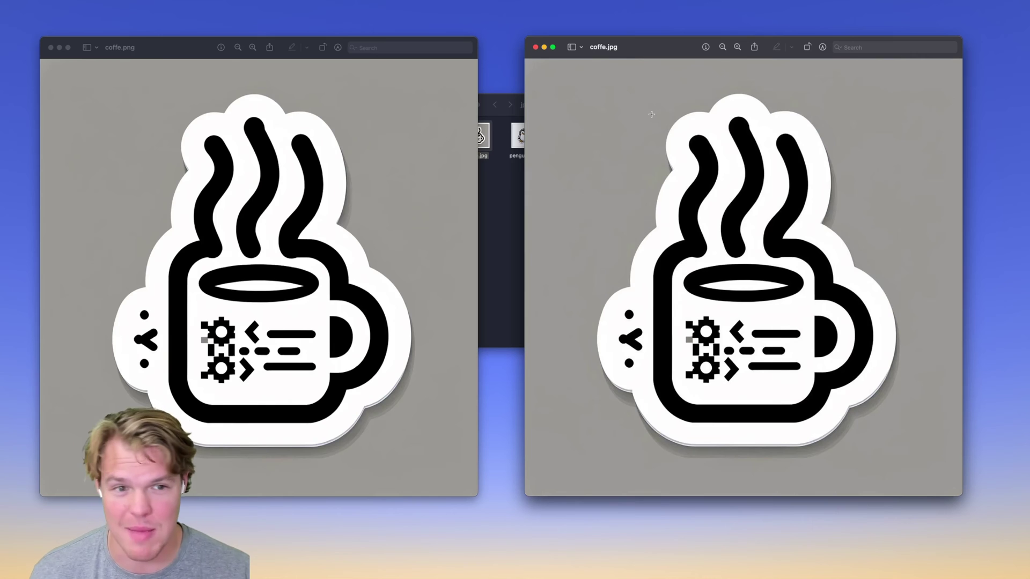
pyautogui.press('super+Tab')
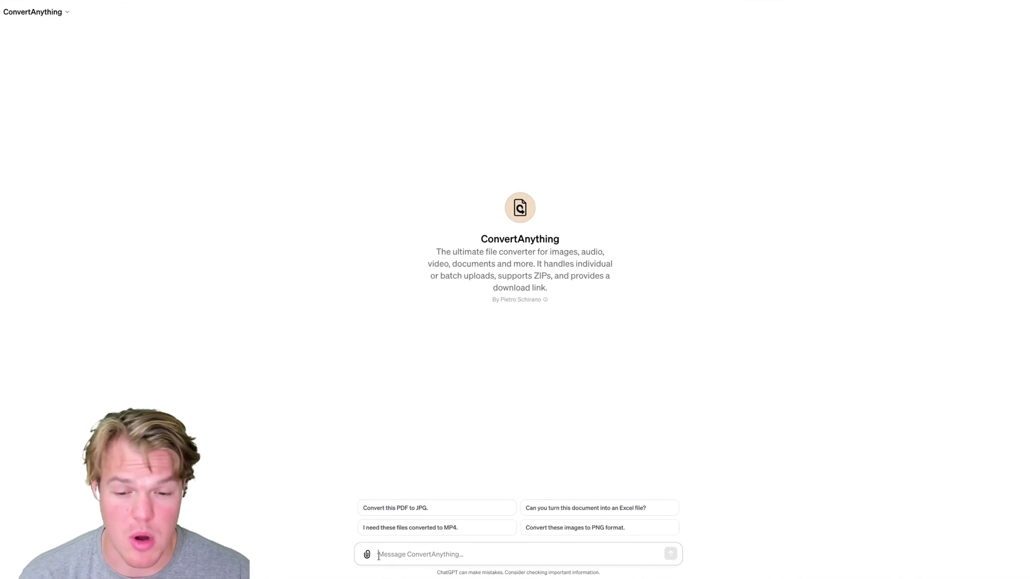
# - Paste the invoice PDF and ask to put its relevant information into a CSV
pyautogui.press('super+v')
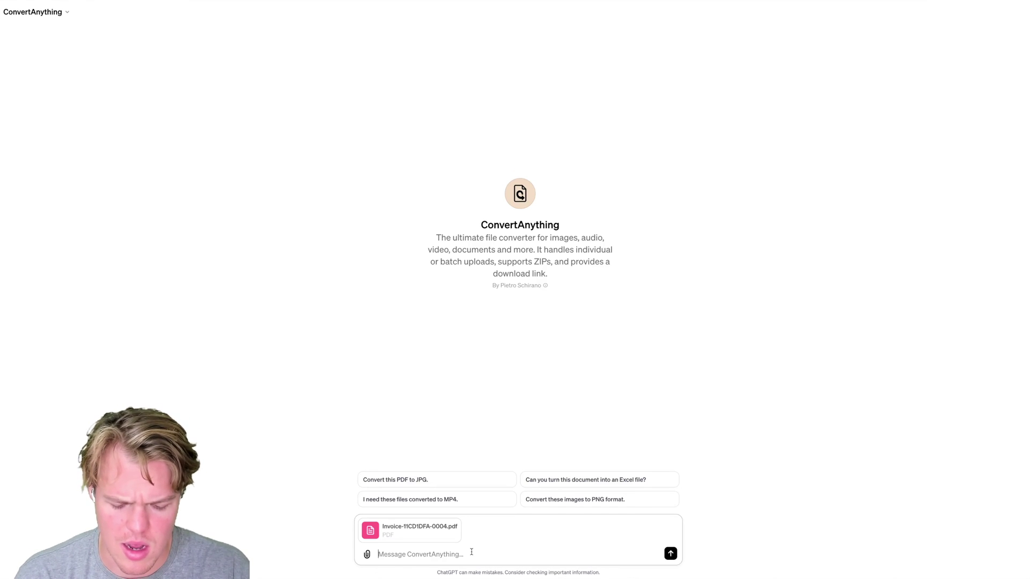
pyautogui.write('Based on this in')
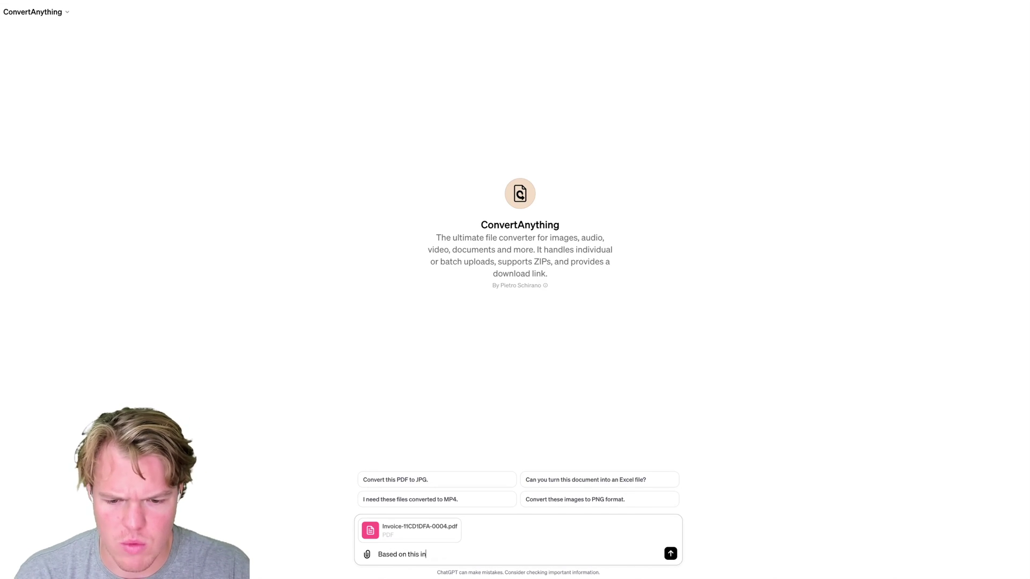
pyautogui.write('voice can we ')
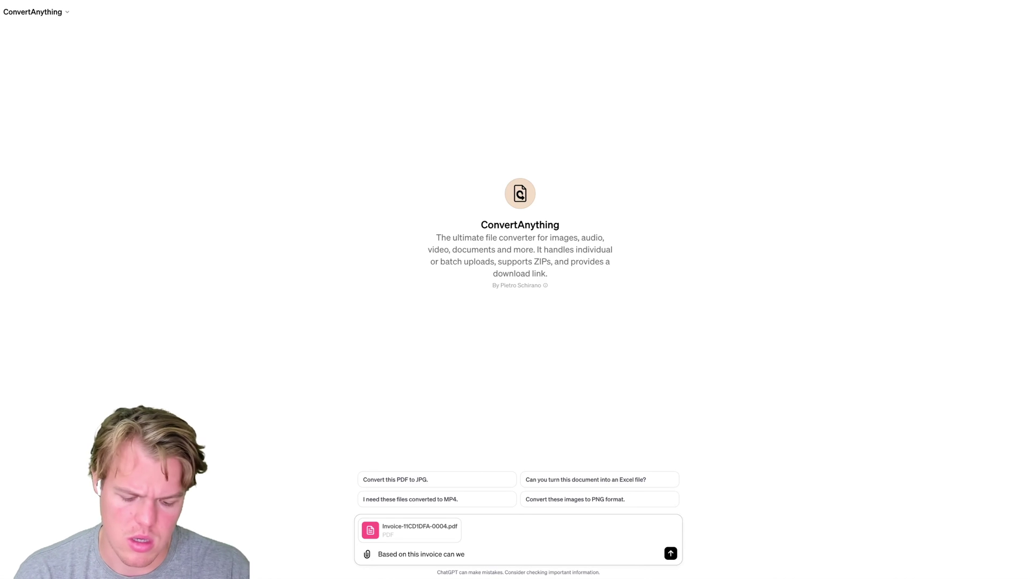
pyautogui.write('take the rele')
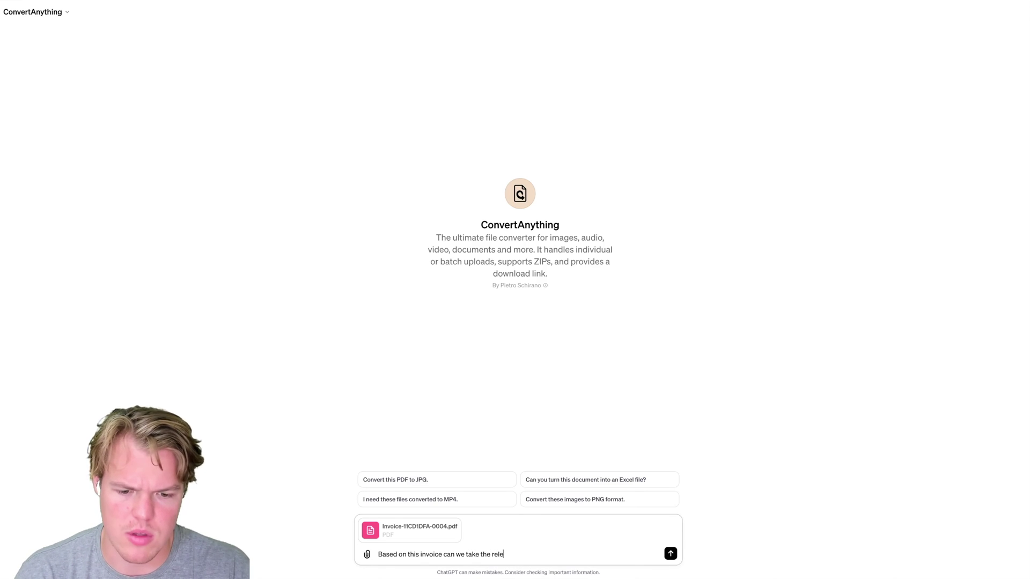
pyautogui.write('vant informa')
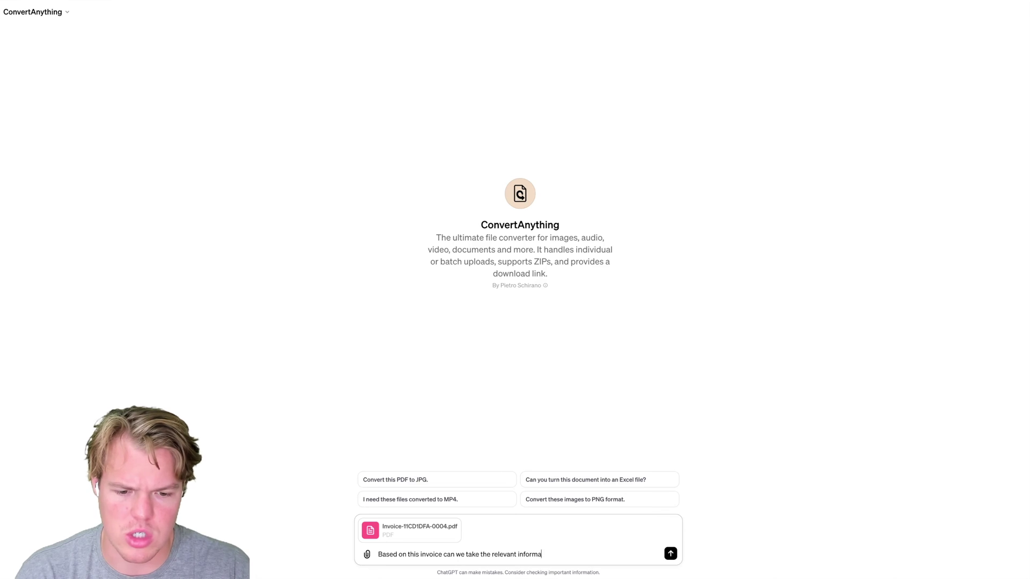
pyautogui.write('tion and put it ')
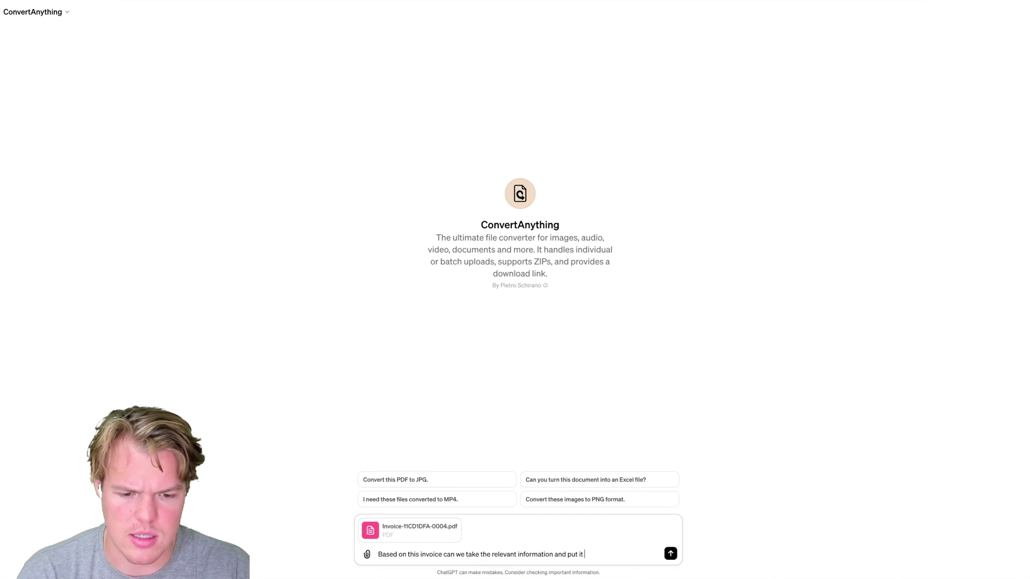
pyautogui.write('in a csv')
pyautogui.press('Return')
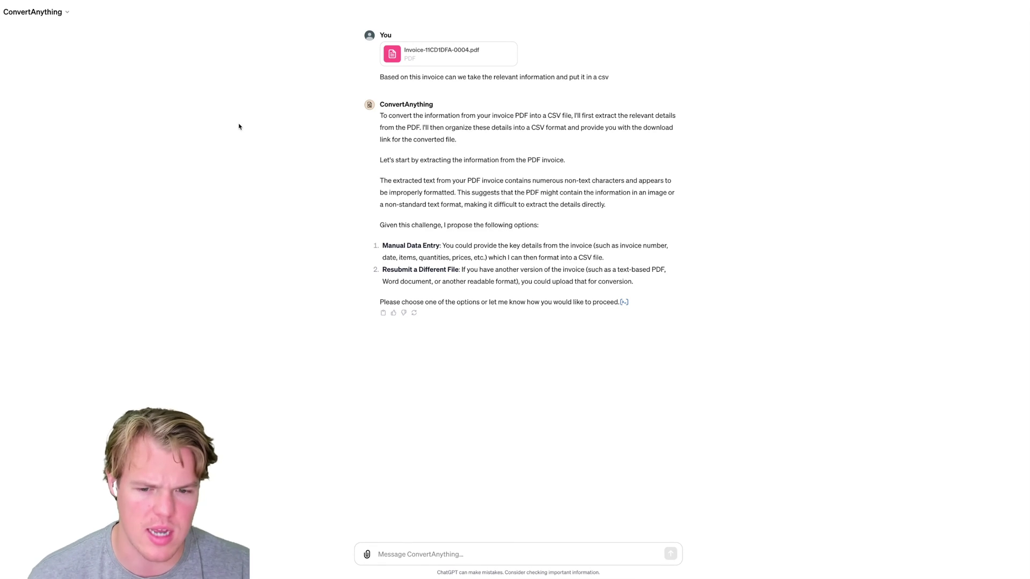
# - Ask to use only the SEO Website and Blog Written data, each on its own line
pyautogui.write('Ok can')
pyautogui.press('BackSpace')
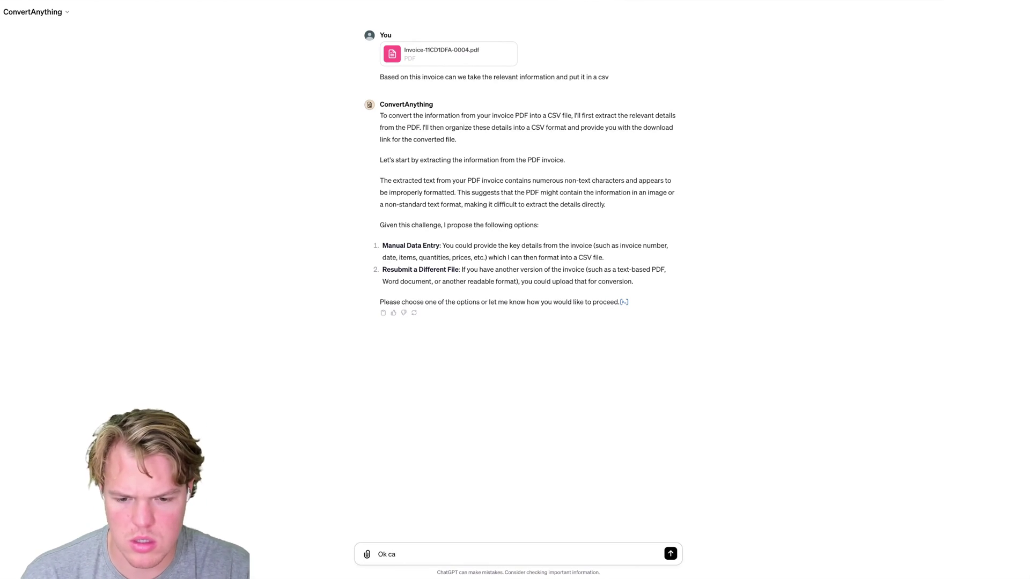
pyautogui.write('n we jsut do the d')
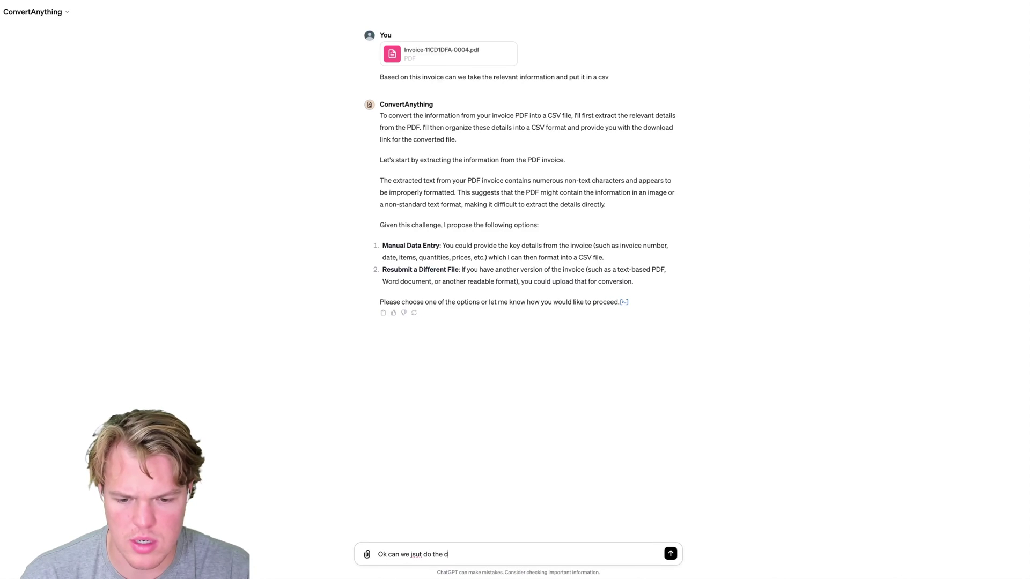
pyautogui.write('ata associated wi')
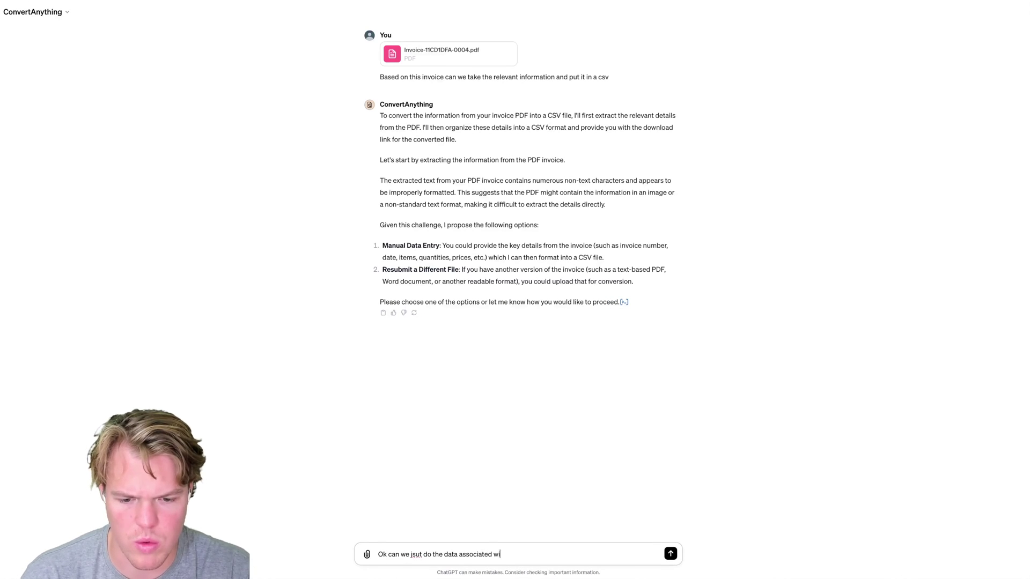
pyautogui.write('th:')
pyautogui.hotkey('shift', 'Return')
pyautogui.write('SEO Website')
pyautogui.hotkey('shift', 'Return')
pyautogui.write('Blog Written')
pyautogui.press('Return')
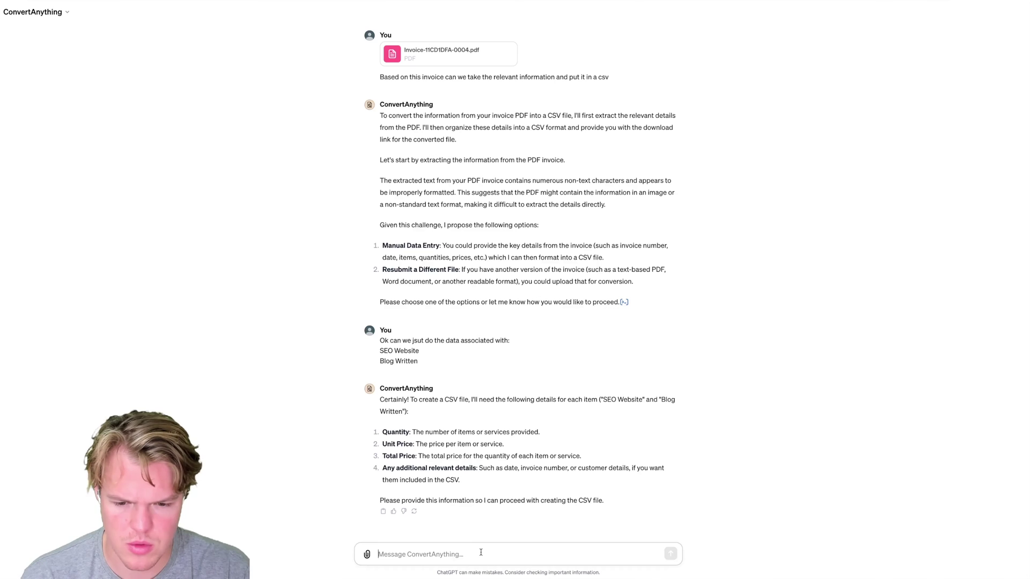
# - Reply 'You find the info', send the pasted invoice line items, and download the generated CSV
pyautogui.write('You find the info')
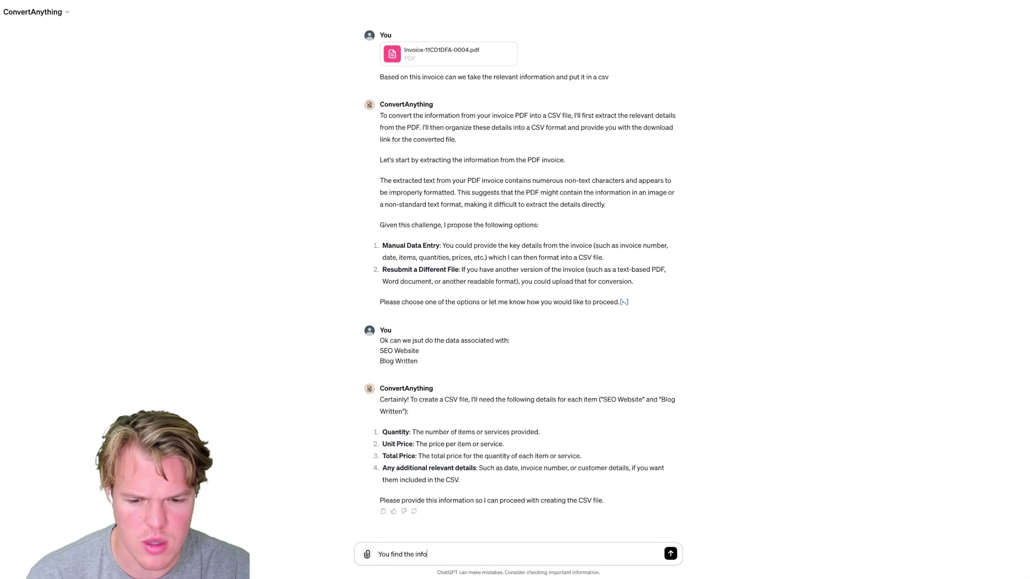
pyautogui.press('Return')
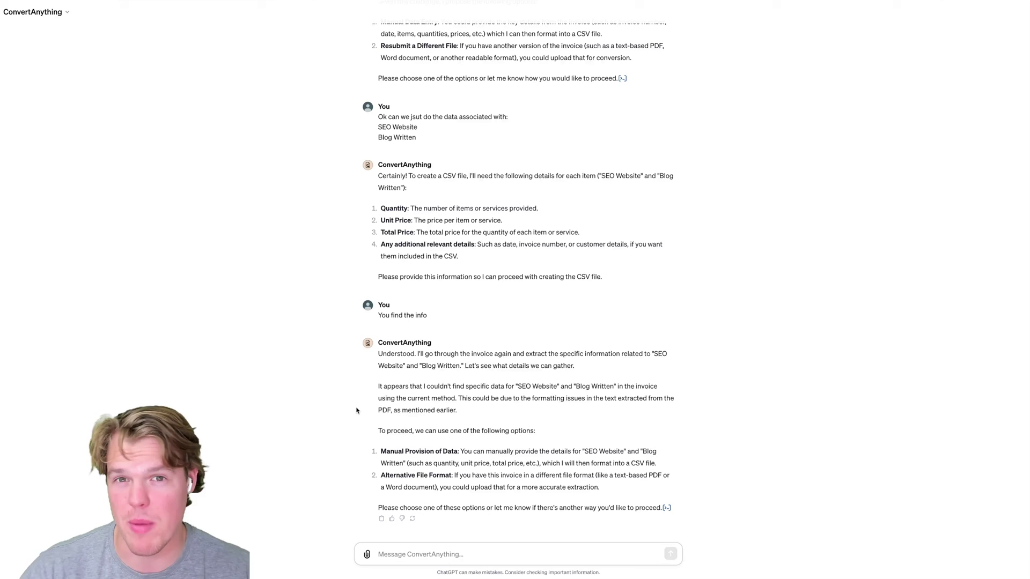
pyautogui.write('Description SEO Website Blog Written Qty 1 1 Subtotal Total Amount due Unit price $750.00 $250.00 Amount $750.00 $250.00 $1,000.00 $1,000.00 $1,000.00 USD')
pyautogui.press('Return')
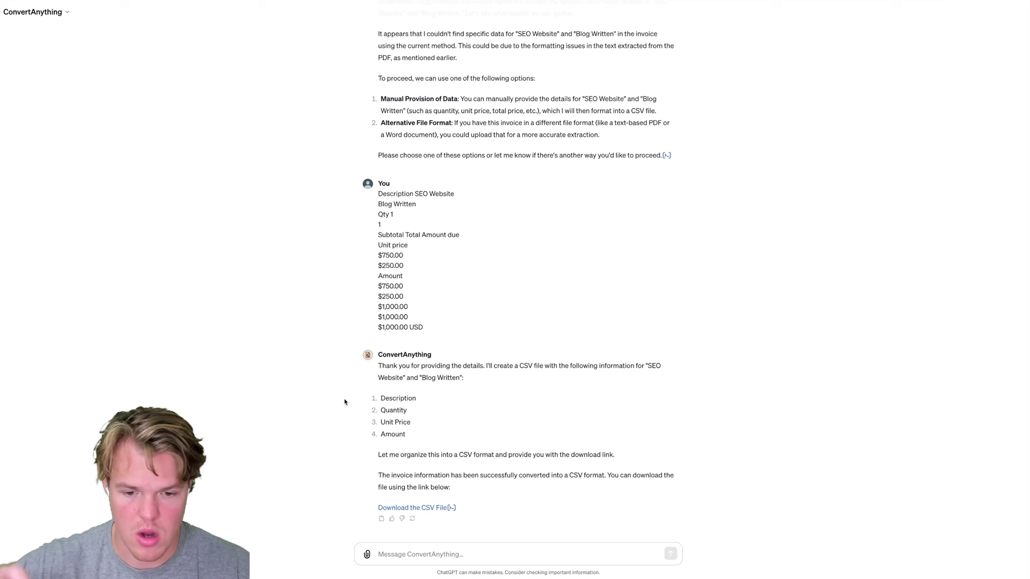
pyautogui.click(443, 509)
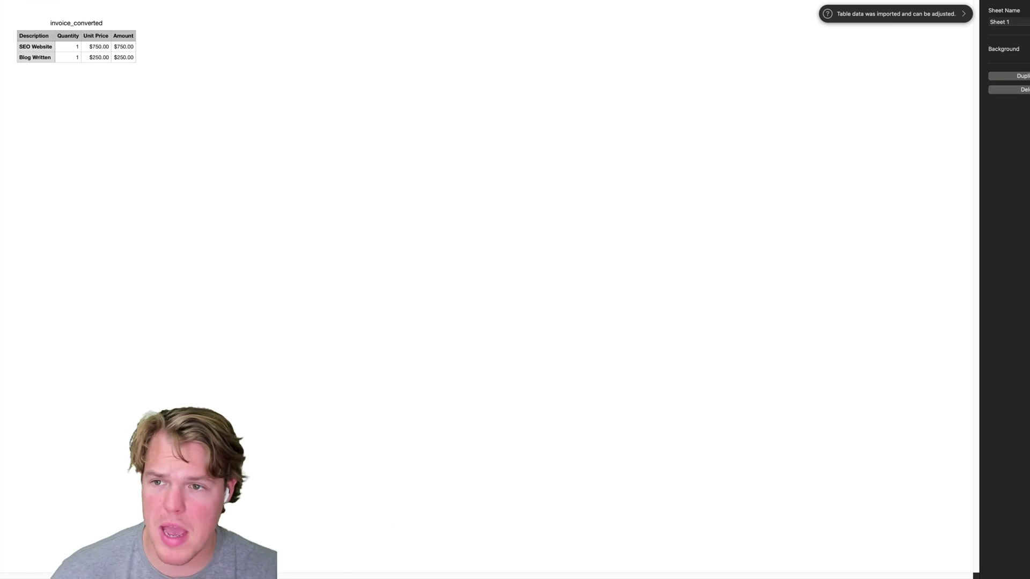